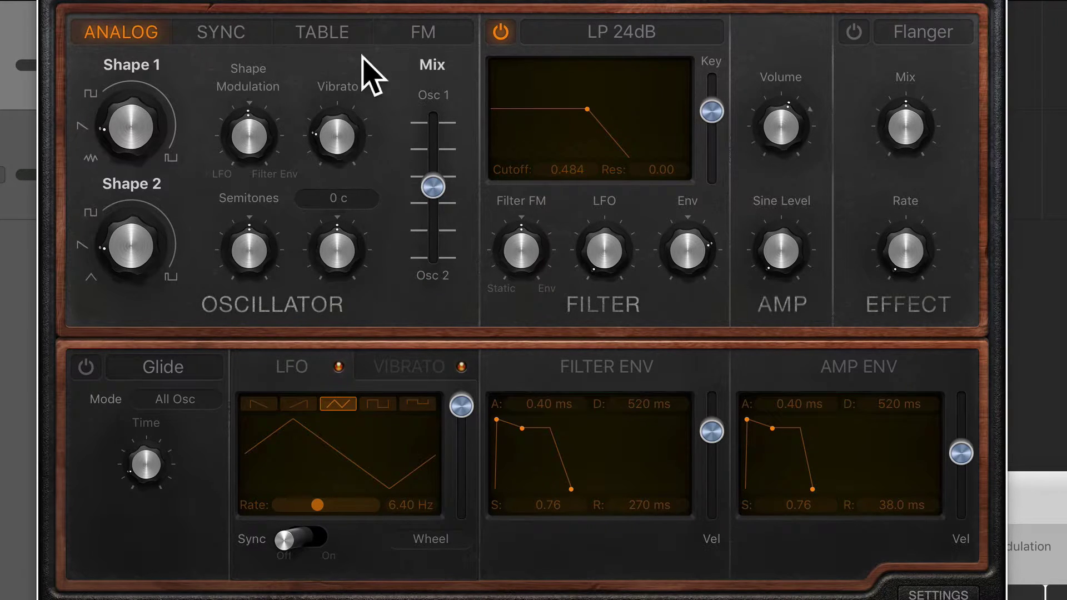
left_click(423, 32)
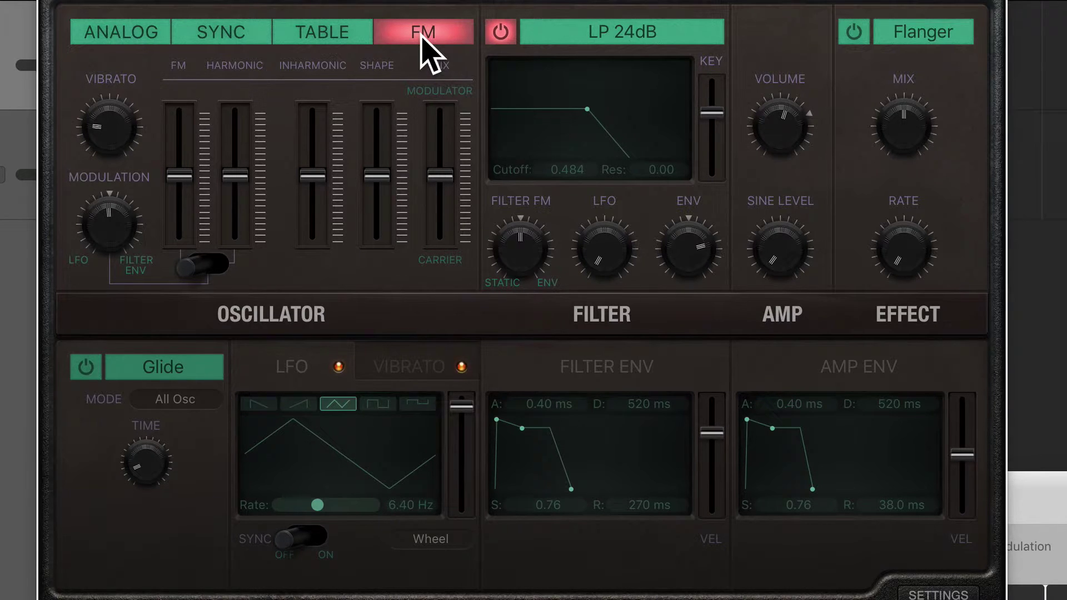
mouse_move(312, 159)
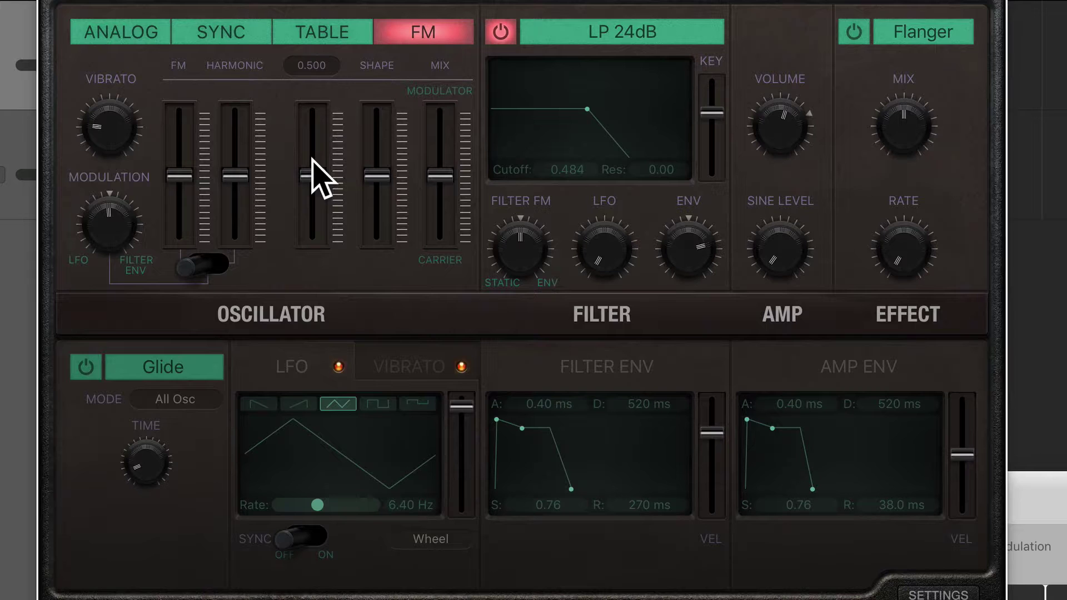
mouse_move(258, 137)
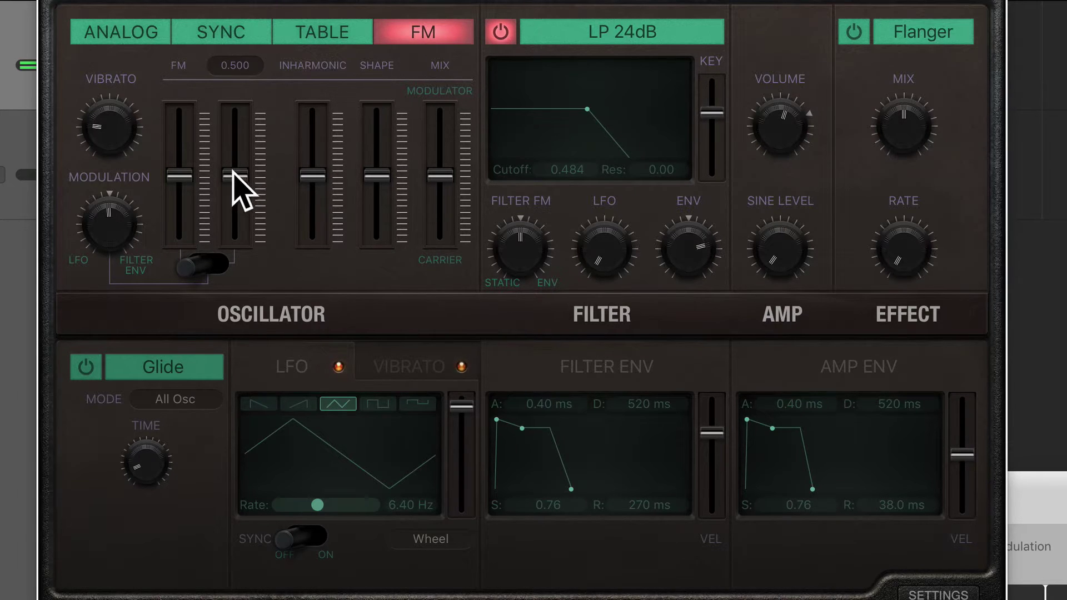
Push the FM amount to maximum, then bring it back down to about 0.7.
mouse_move(188, 190)
left_click_drag(180, 175, 182, 272)
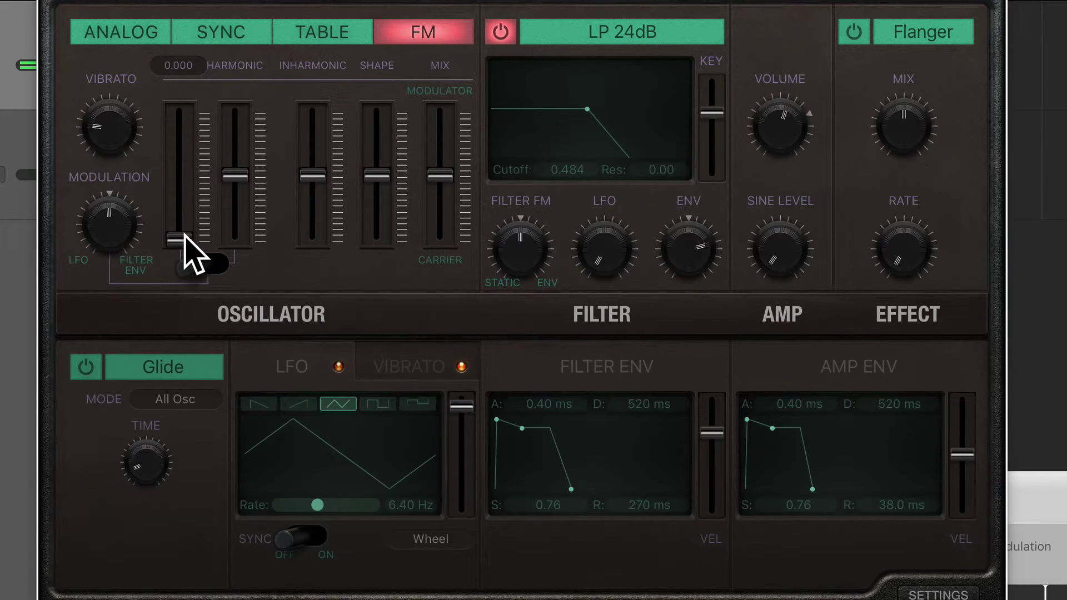
left_click_drag(184, 235, 171, 136)
Lower Harmonic slightly and bring Inharmonic down to about 0.29 after raising it to 0.875.
mouse_move(250, 172)
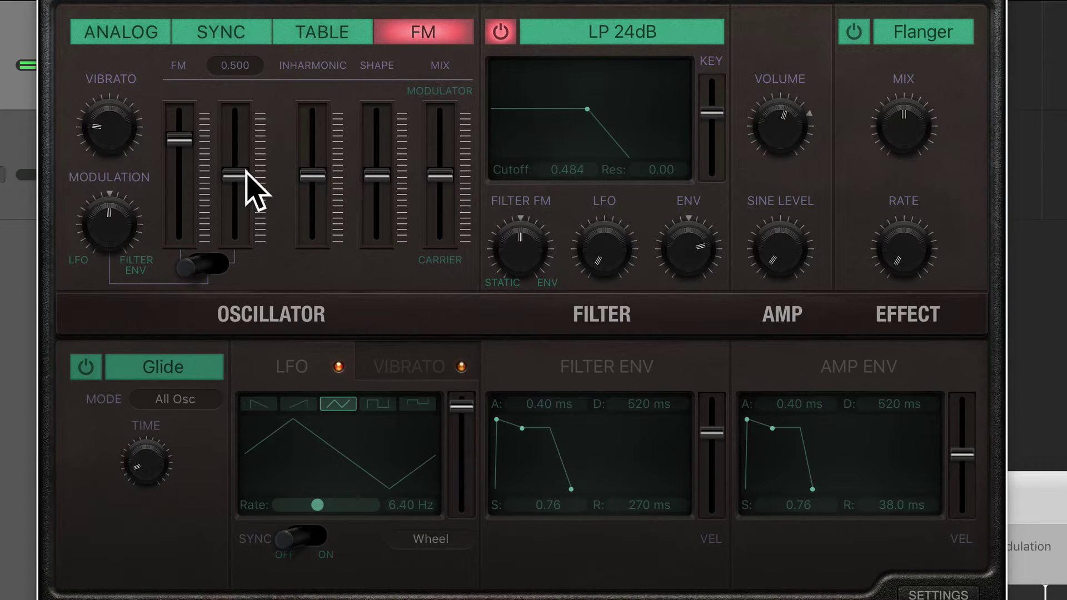
mouse_move(245, 177)
left_mouse_down()
mouse_move(245, 249)
mouse_move(238, 102)
mouse_move(237, 176)
left_mouse_up()
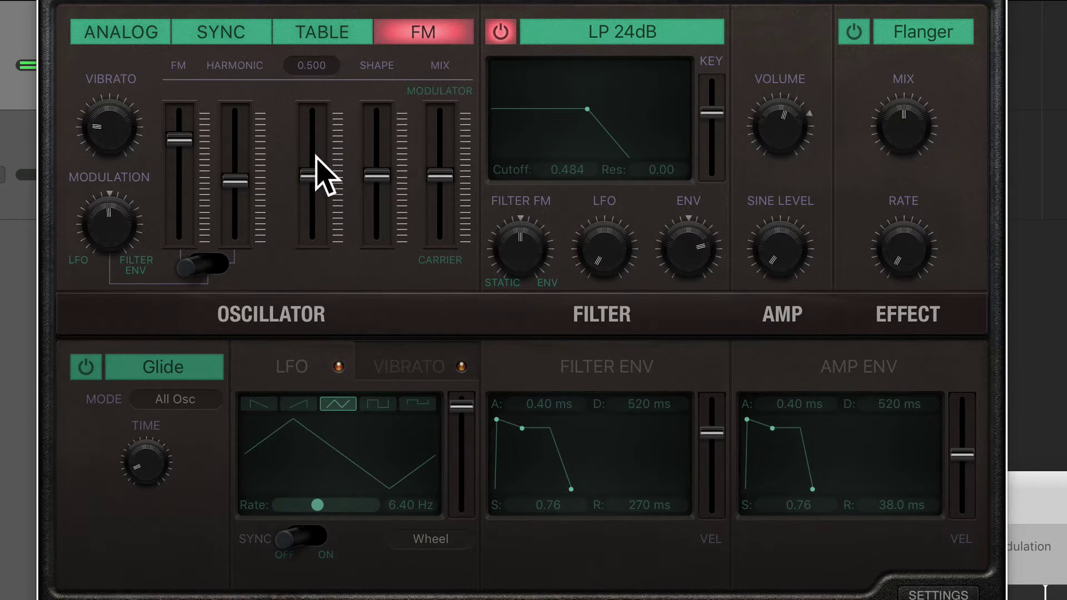
left_click_drag(317, 178, 306, 146)
left_click_drag(306, 143, 309, 198)
Raise Shape to about 0.69 and Harmonic to about 0.85, adjust Inharmonic, and set the mix to 0.16.
left_click(377, 175)
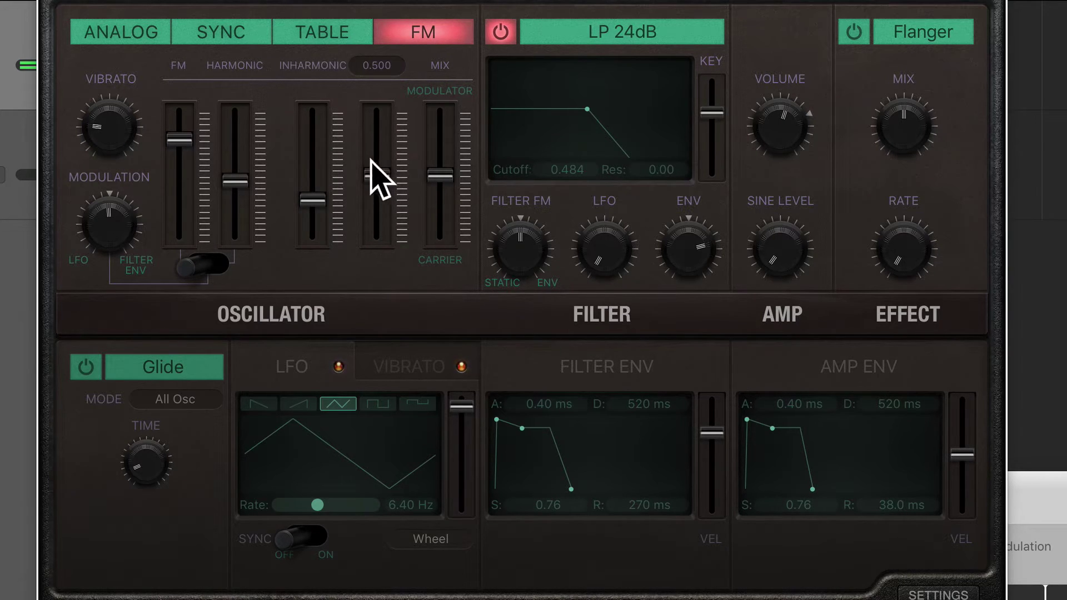
left_click_drag(395, 186, 439, 240)
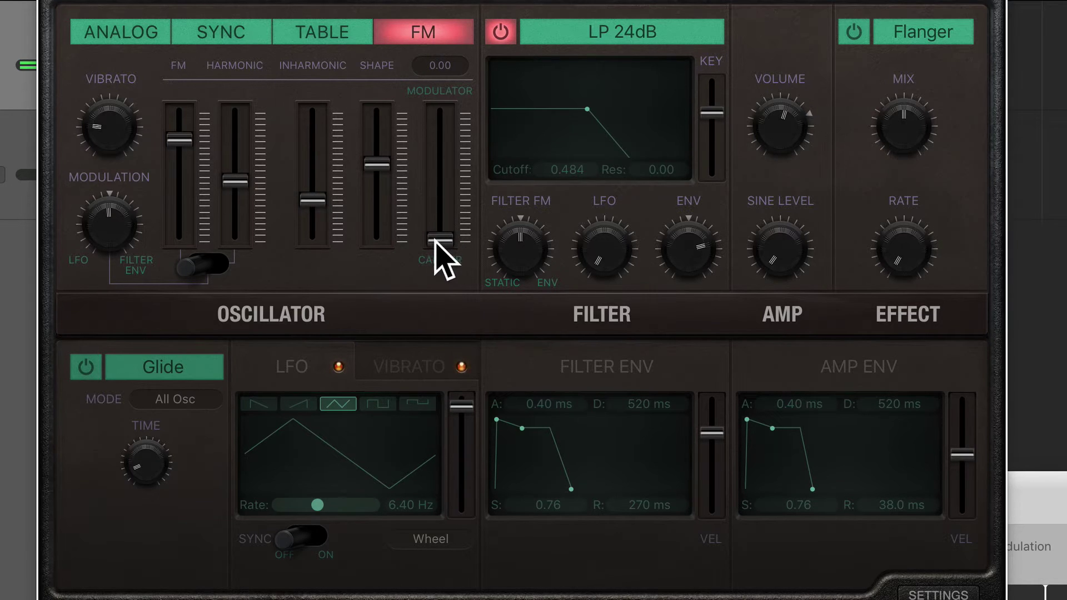
left_click(234, 182)
left_click_drag(232, 184, 231, 122)
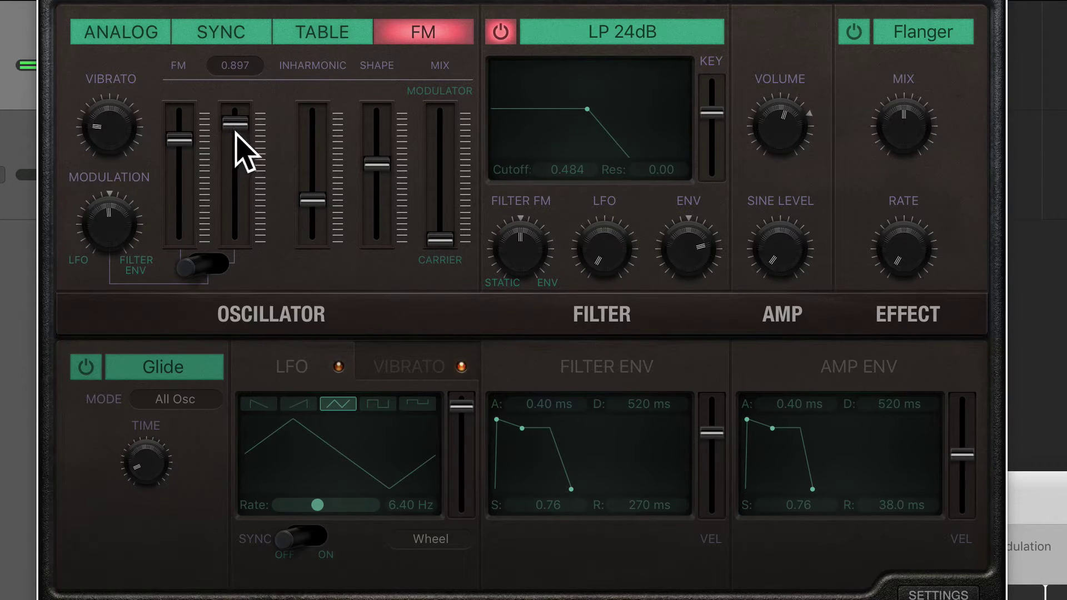
left_click_drag(322, 189, 317, 164)
left_click_drag(448, 236, 443, 214)
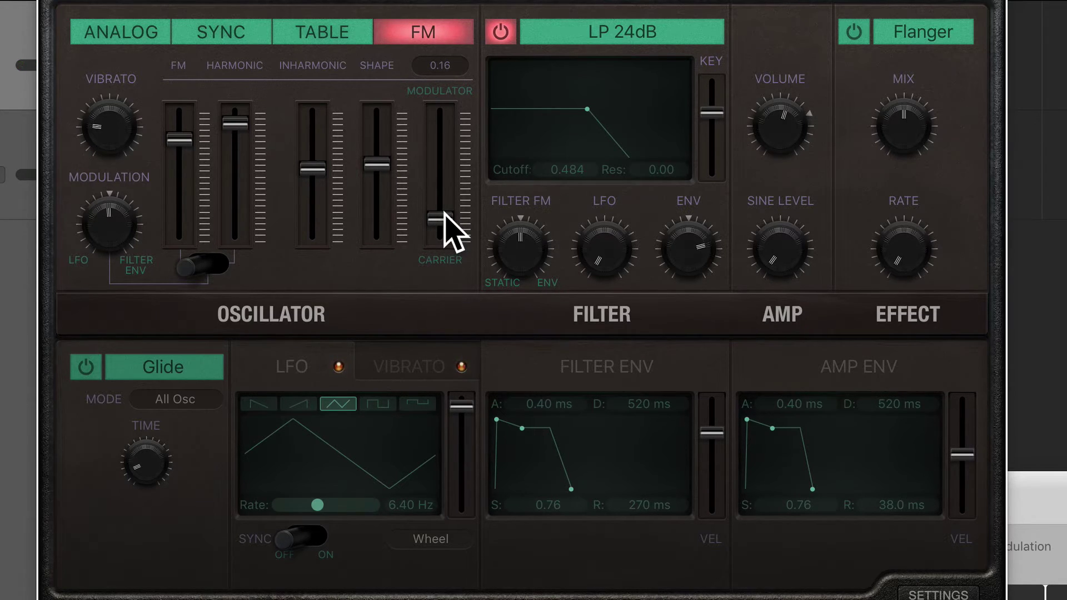
mouse_move(99, 227)
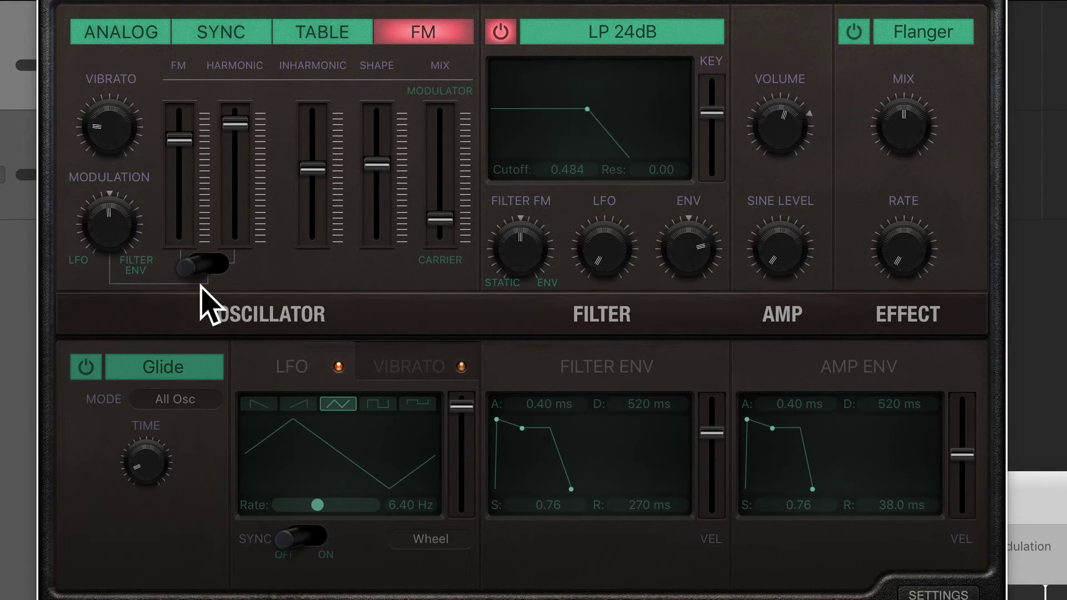
Turn the modulation amount toward the LFO.
left_click(211, 271)
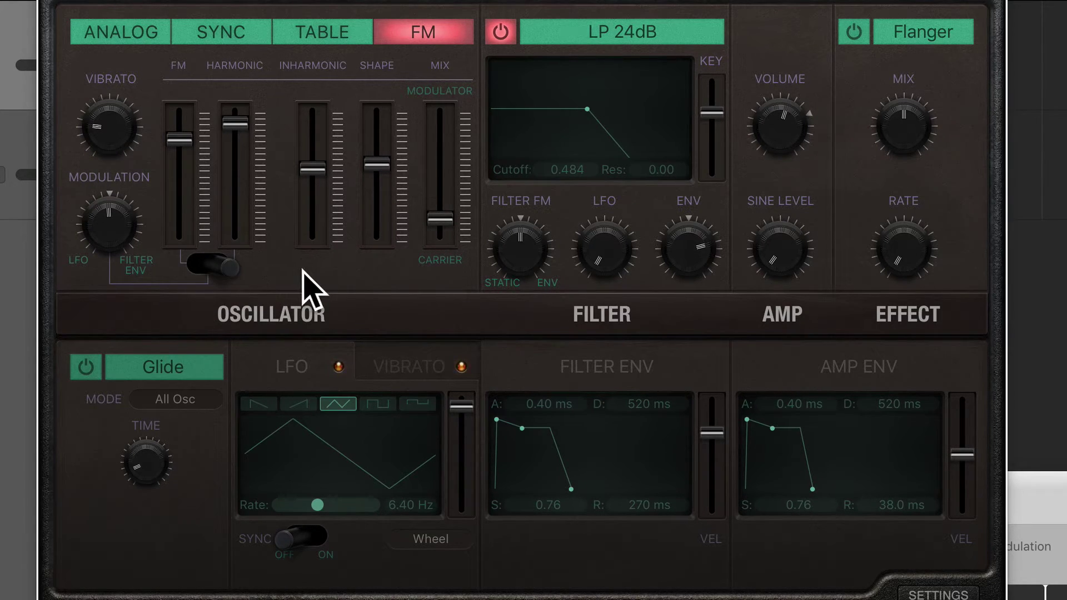
left_click(226, 273)
left_click_drag(115, 245, 125, 280)
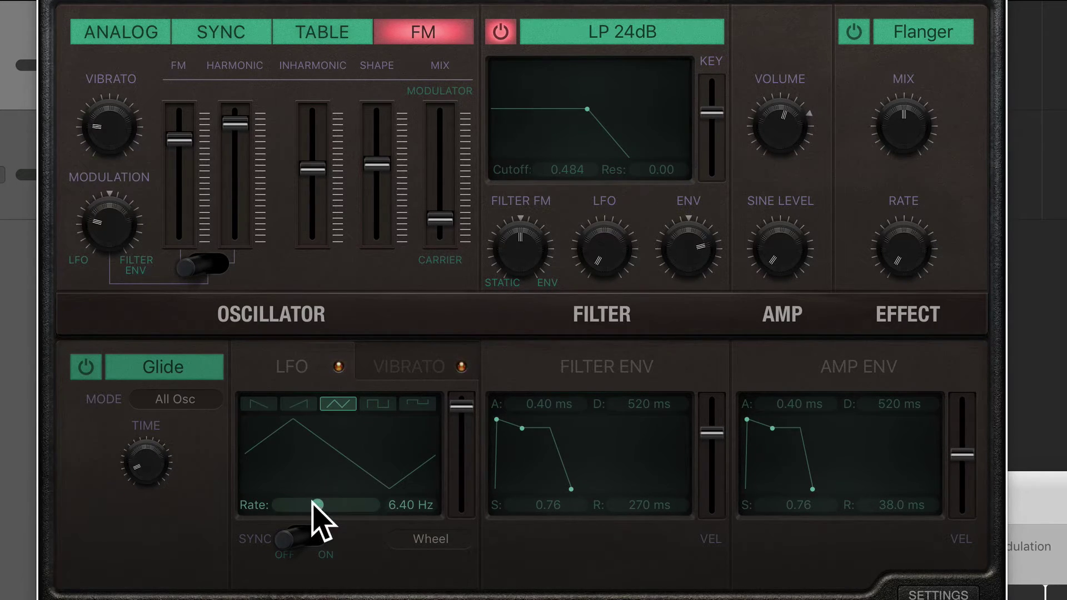
Slow the LFO to 0.61 Hz with a falling-saw waveform and lower FM to about 0.64.
left_click_drag(313, 503, 292, 503)
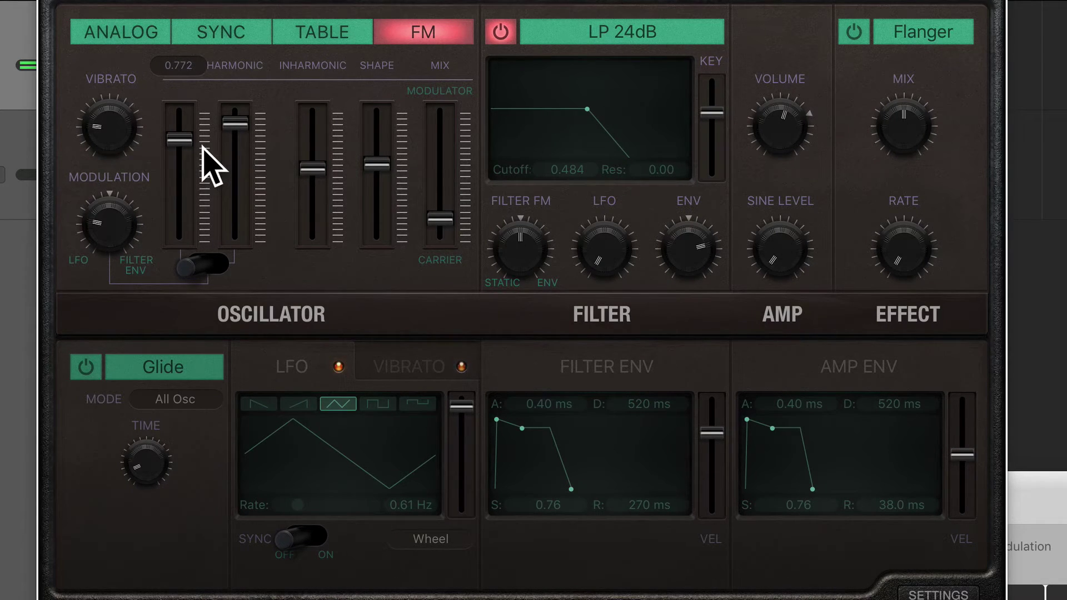
left_click_drag(183, 143, 187, 167)
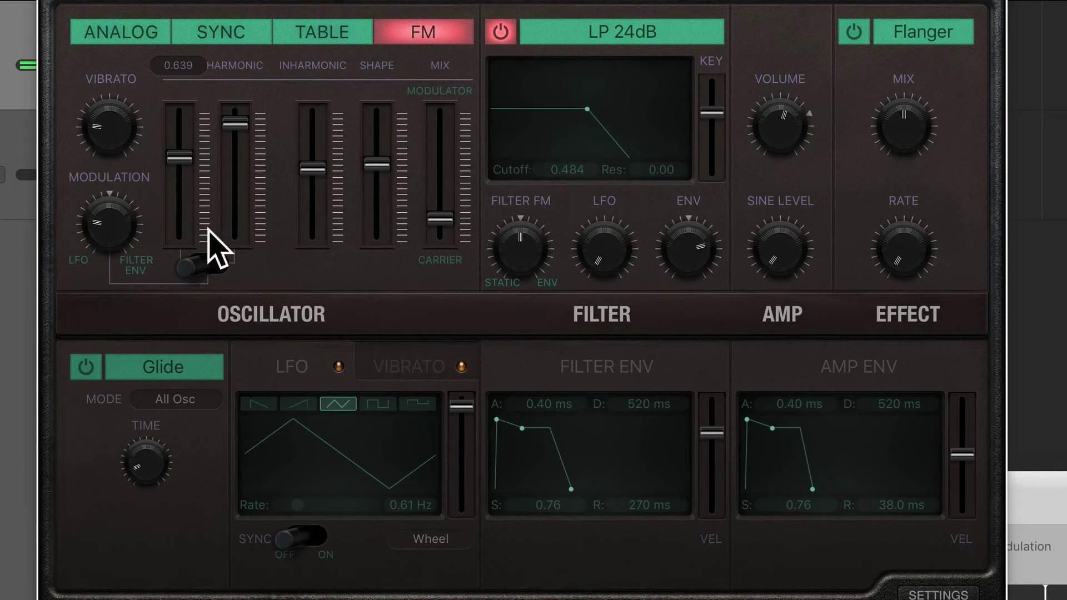
left_click(297, 404)
left_click(265, 404)
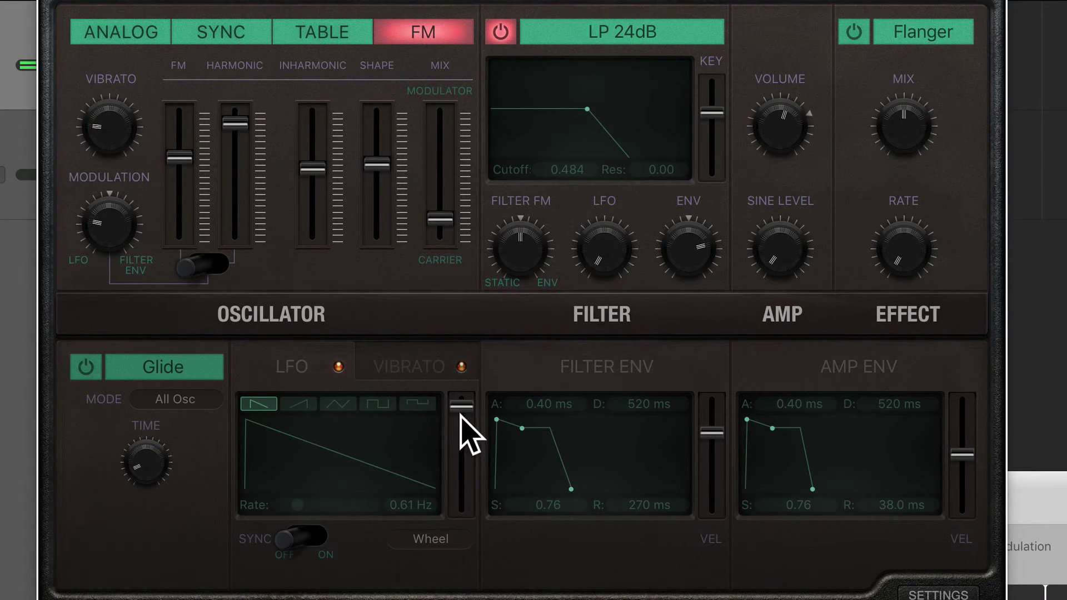
Reduce the LFO depth, switch the modulation target, and drop Shape and the carrier/modulator mix to 0.
left_click_drag(459, 425, 463, 464)
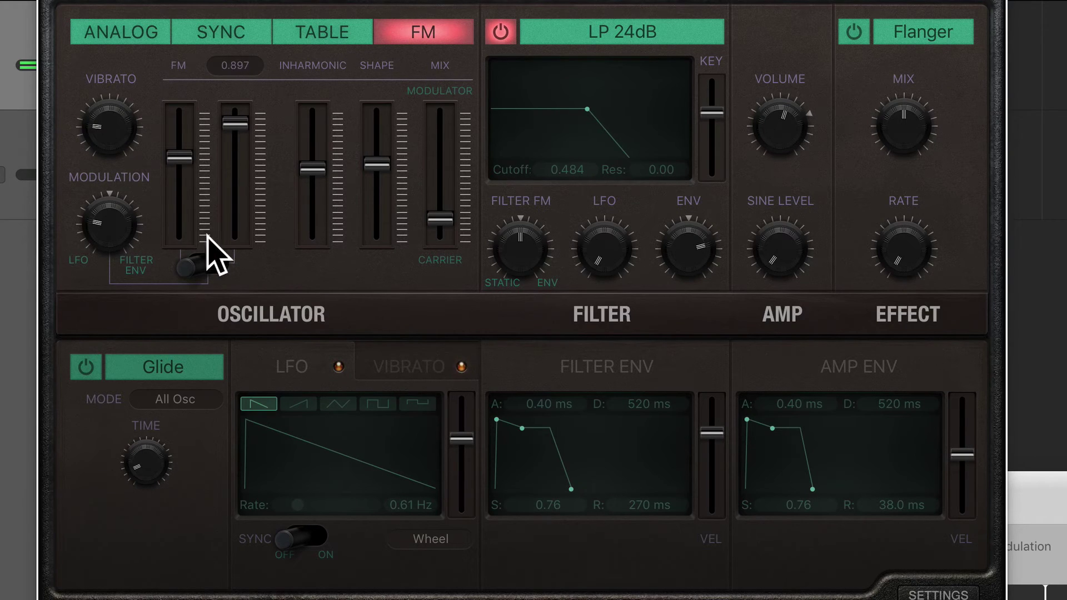
left_click(210, 267)
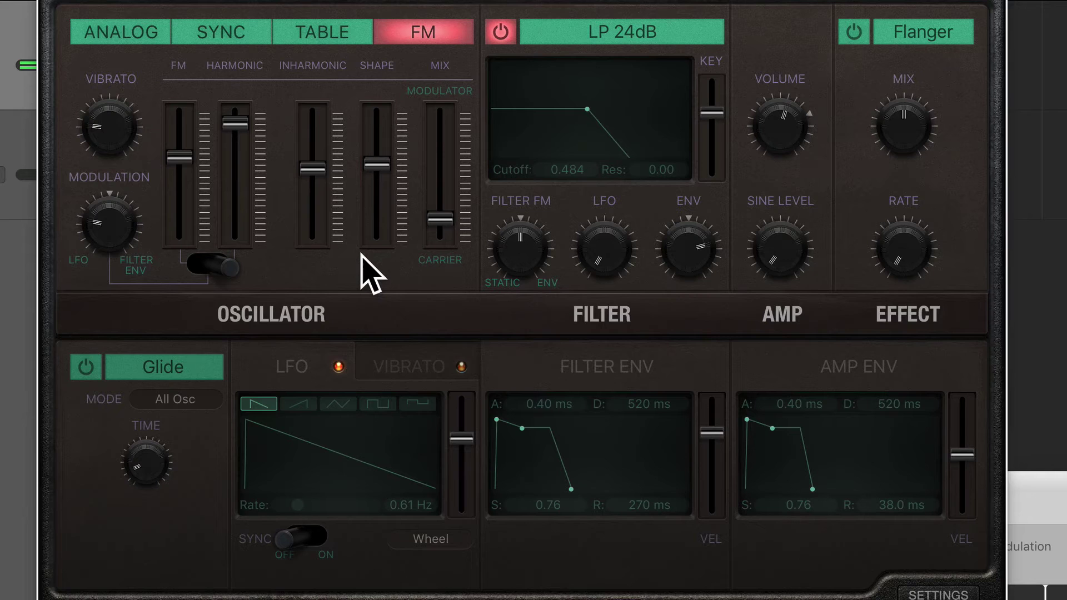
mouse_move(224, 124)
left_mouse_down()
mouse_move(238, 168)
mouse_move(233, 136)
left_mouse_up()
left_click_drag(443, 219, 448, 257)
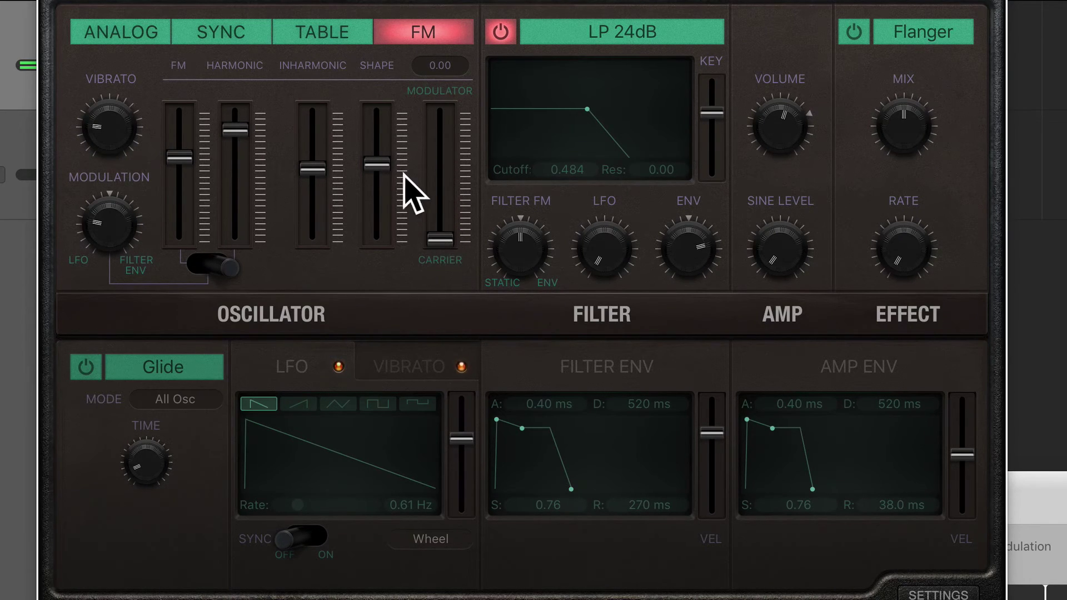
left_click_drag(378, 165, 380, 244)
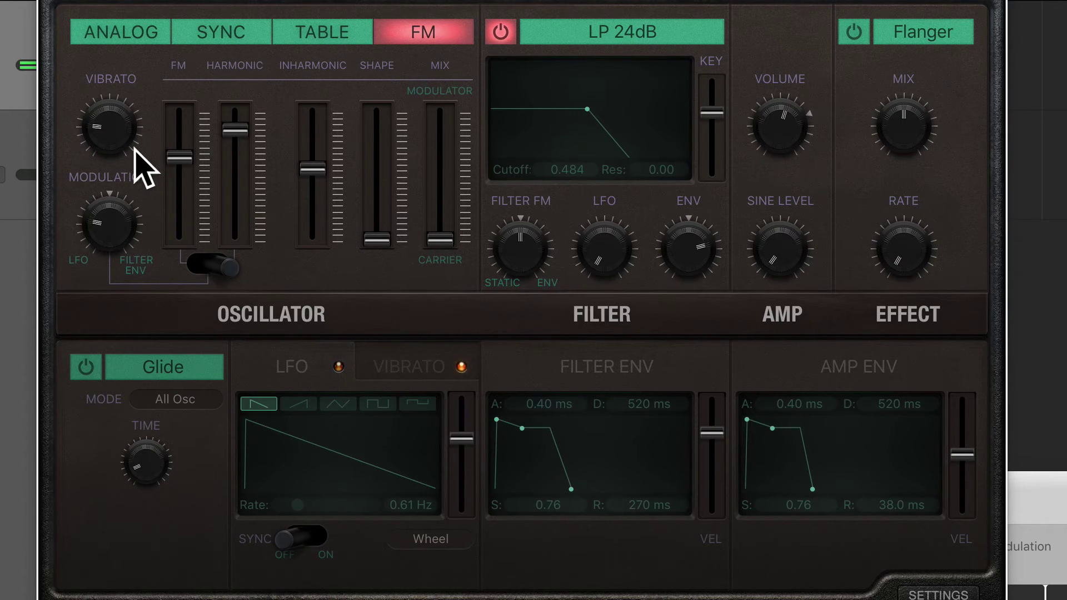
Raise the vibrato amount to 10.8 semitones.
mouse_move(116, 140)
left_click_drag(115, 140, 94, 95)
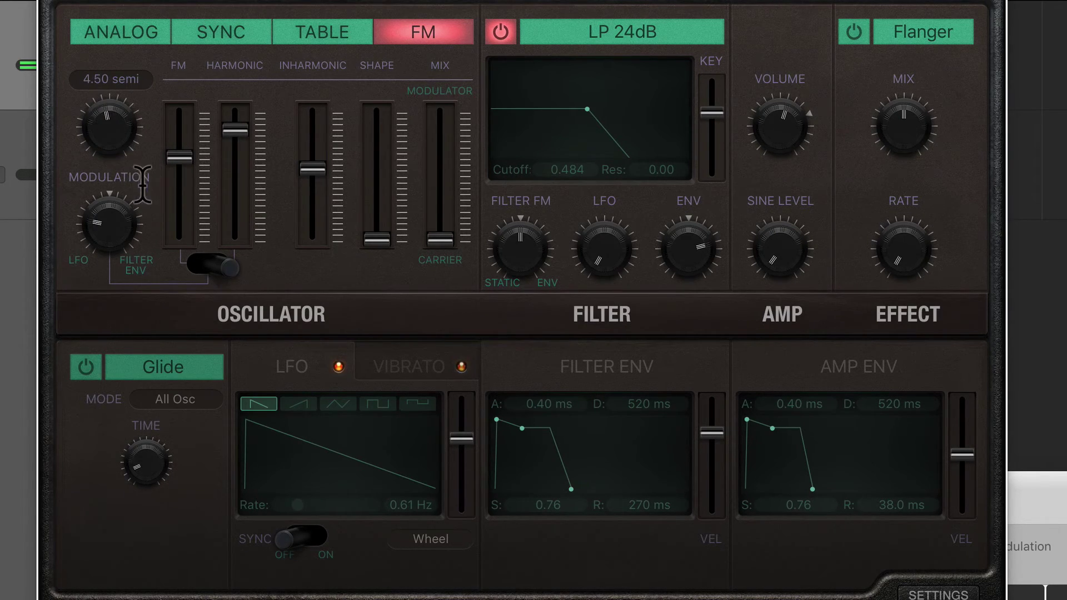
left_click_drag(112, 148, 94, 92)
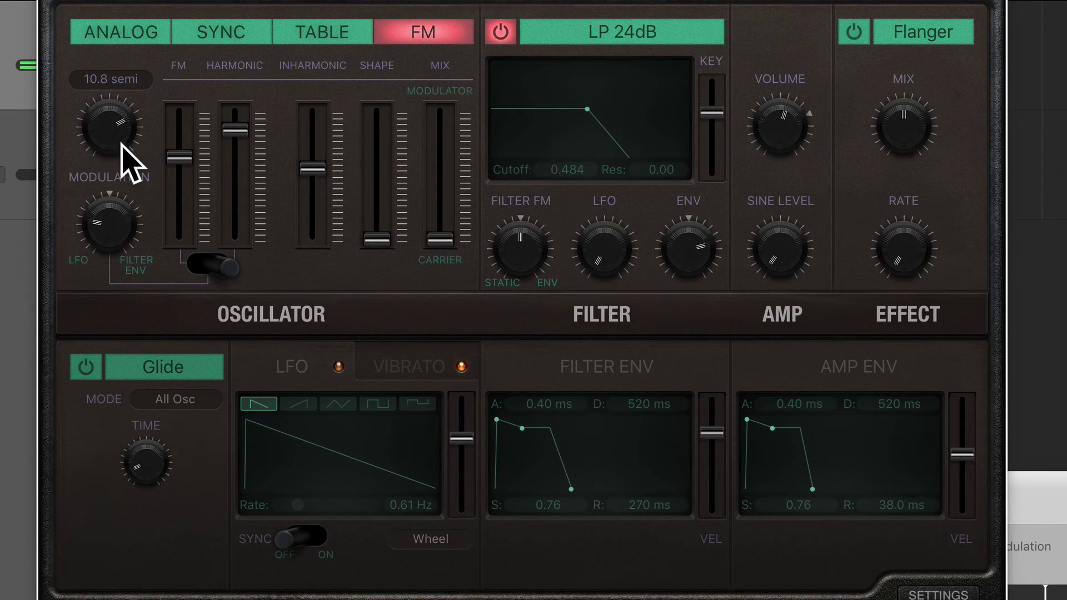
Lower the vibrato depth, reset the amount to 0 semitones, and set the synced rate to 10 bars.
left_click(398, 367)
left_click_drag(461, 399, 460, 457)
left_click_drag(105, 139, 125, 211)
left_click_drag(346, 505, 288, 506)
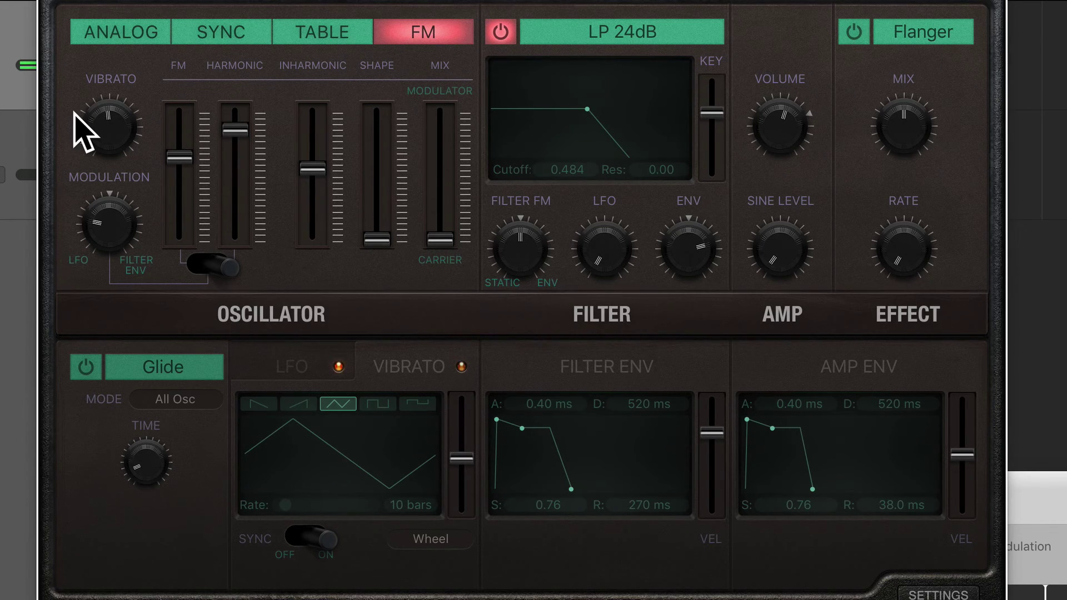
Pull the FM amount down to about 0.40.
left_click_drag(189, 155, 180, 185)
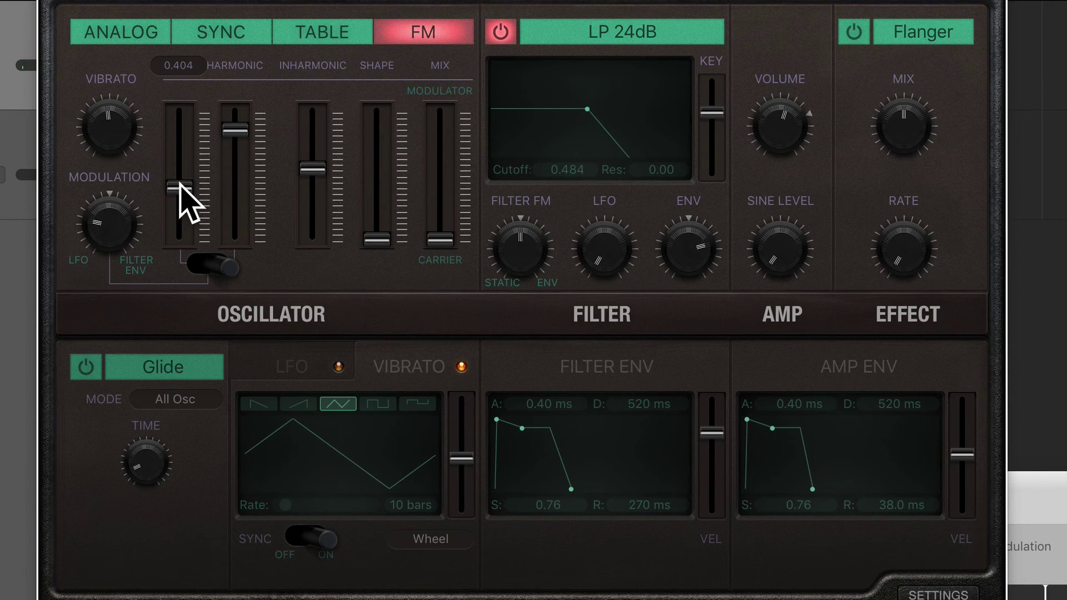
mouse_move(238, 133)
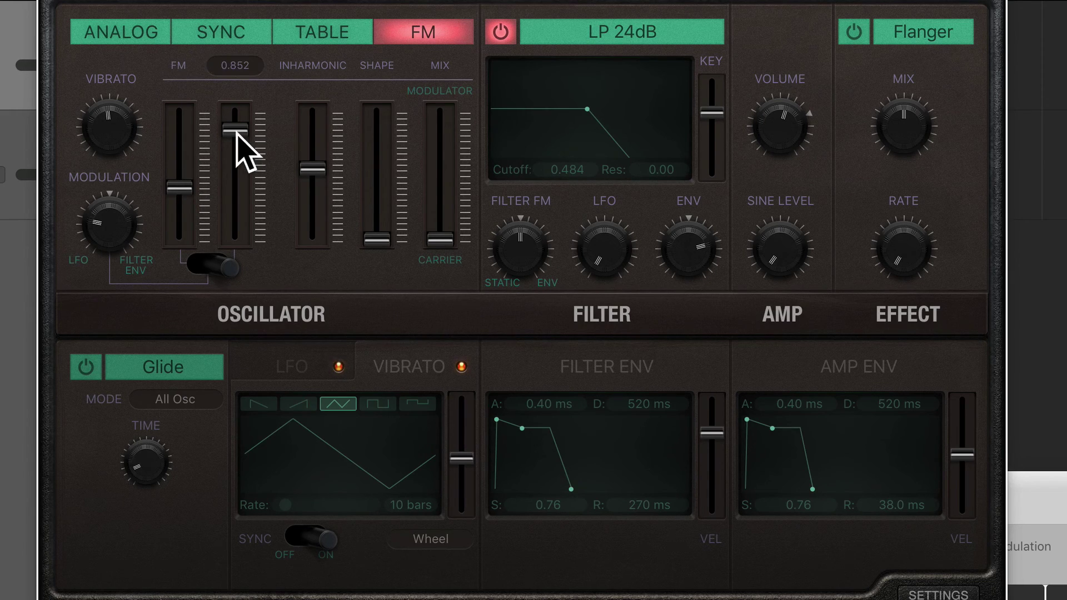
mouse_move(367, 170)
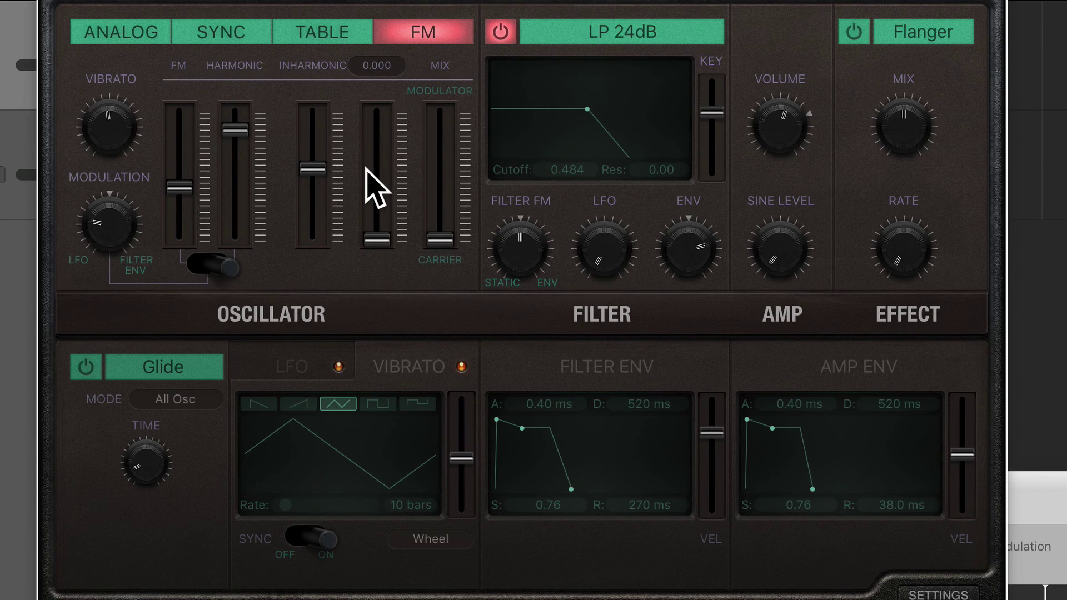